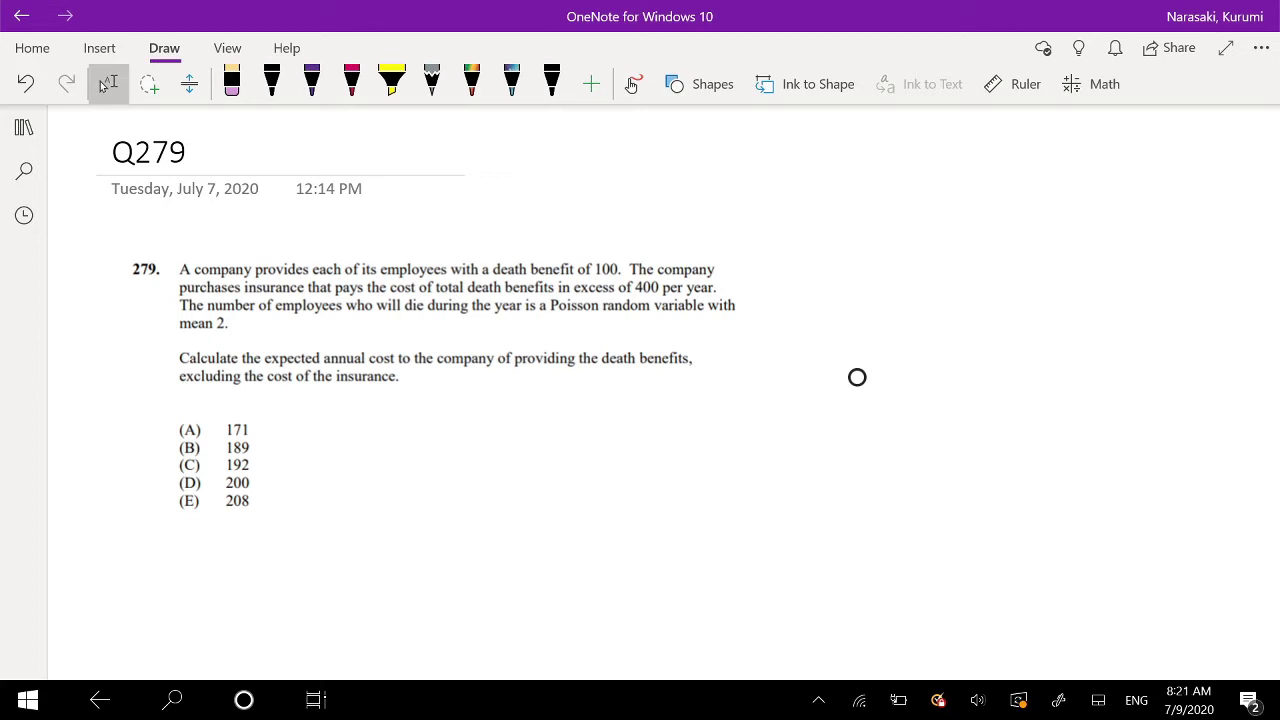
Draw the table's horizontal header rule and column divider in black ink
click(149, 85)
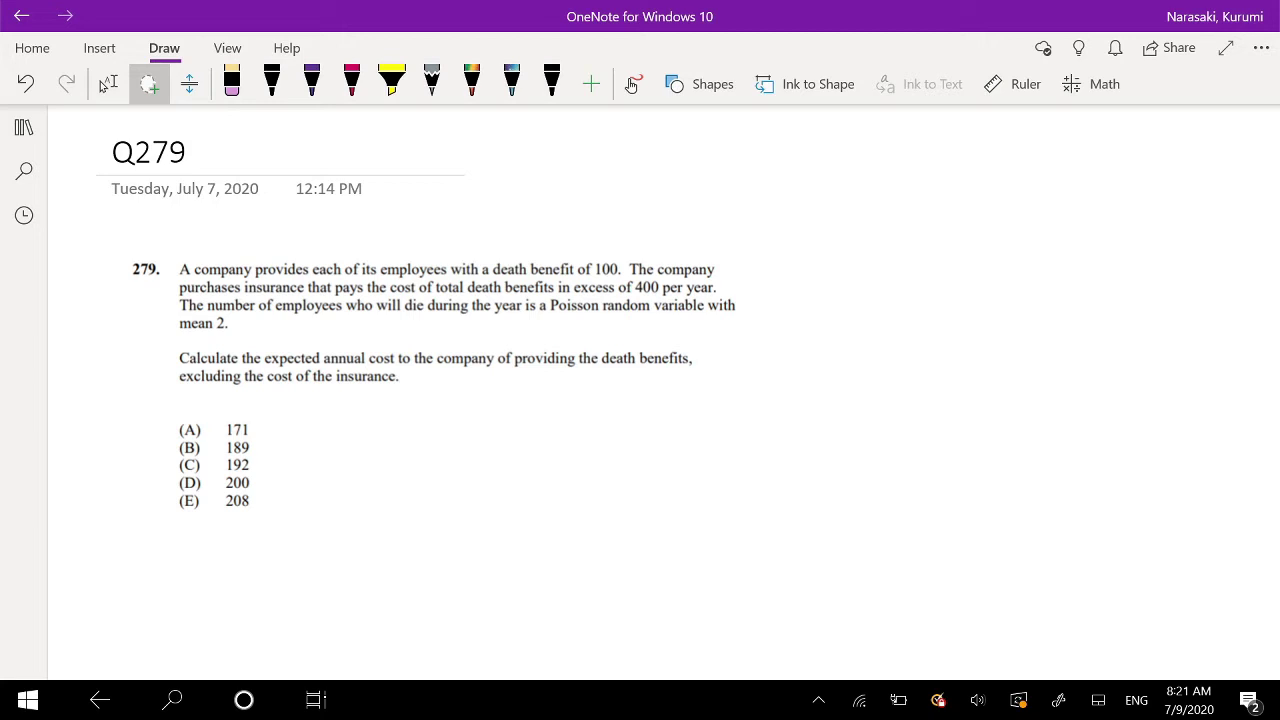
drag(184, 392, 372, 386)
click(271, 84)
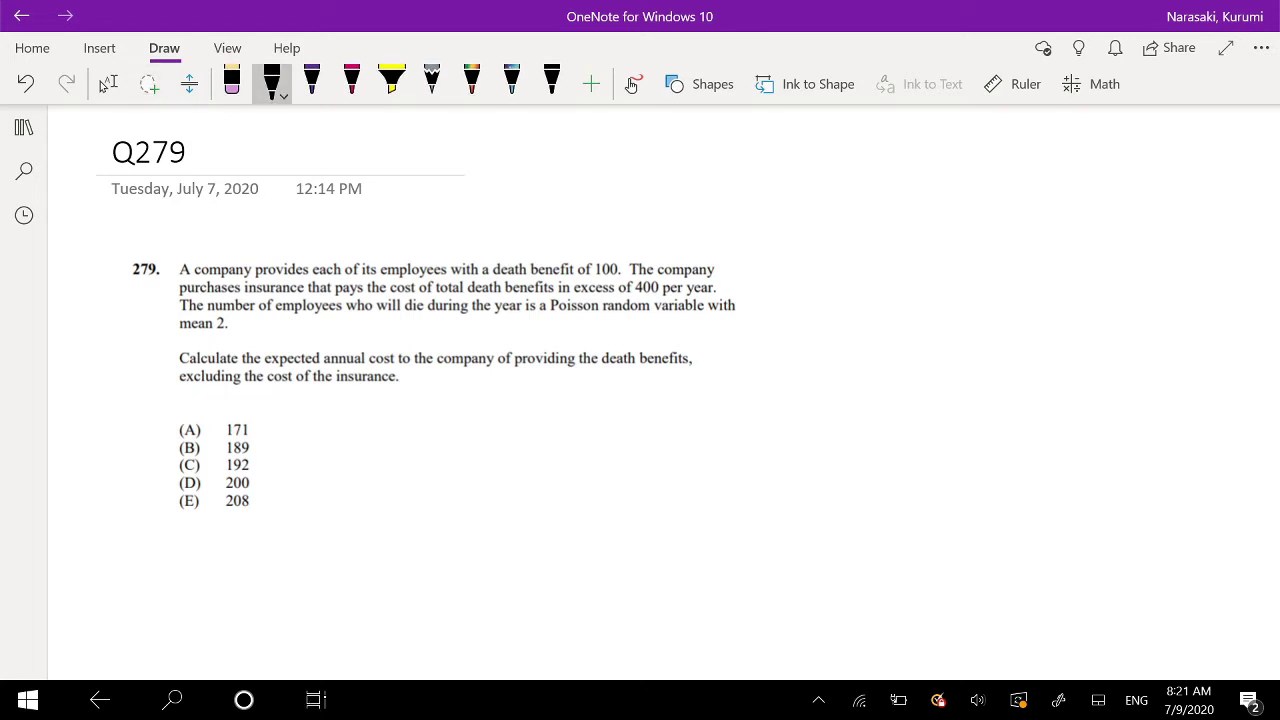
drag(362, 433, 493, 424)
drag(414, 383, 433, 600)
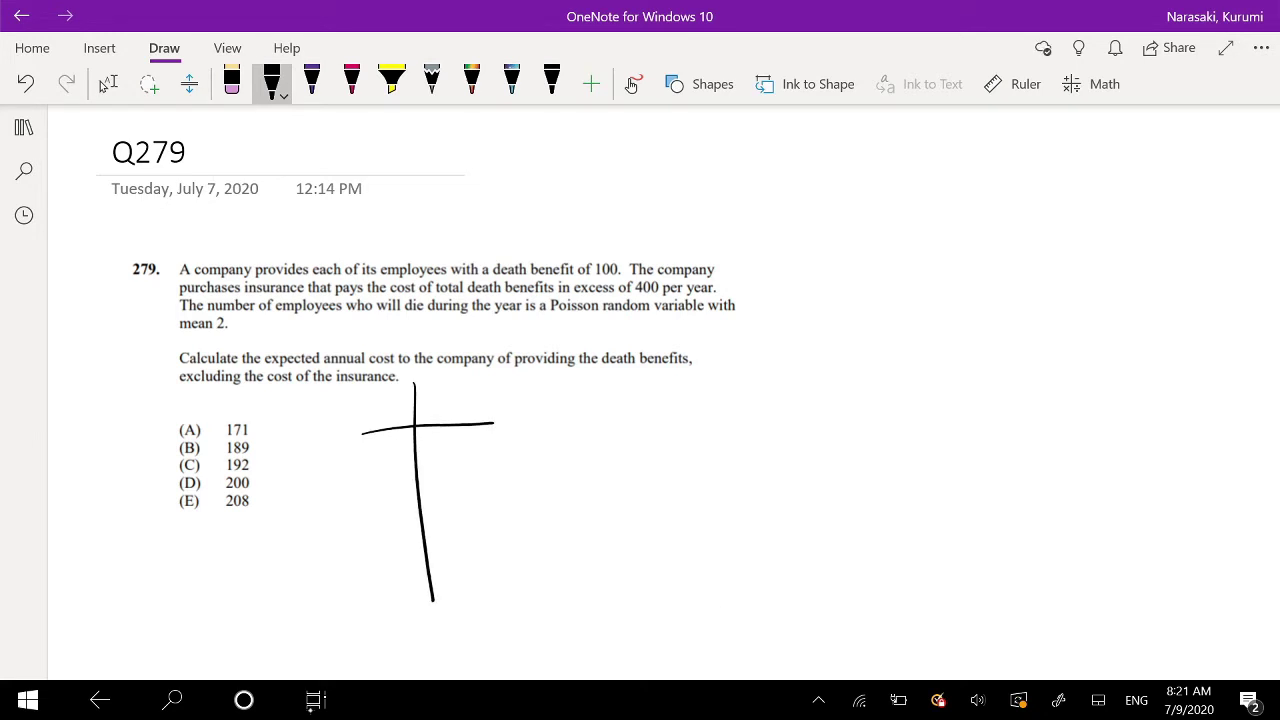
Write the first column heading and row 0 with its e^-2 probability
mouse_move(364, 399)
mouse_down()
mouse_move(344, 422)
mouse_move(360, 406)
mouse_up()
mouse_move(386, 404)
mouse_down()
mouse_move(376, 418)
mouse_move(398, 410)
mouse_move(376, 452)
mouse_move(389, 446)
mouse_up()
drag(443, 408, 446, 398)
mouse_move(800, 232)
mouse_down()
mouse_move(803, 218)
mouse_move(845, 220)
mouse_move(828, 221)
mouse_up()
Write the Poisson formula P(X=x) = e^-λ λ^x / x! at the top right
mouse_move(844, 205)
mouse_down()
mouse_move(876, 216)
mouse_move(862, 218)
mouse_up()
mouse_move(878, 196)
mouse_down()
mouse_move(879, 218)
mouse_move(906, 200)
mouse_up()
mouse_move(896, 208)
mouse_down()
mouse_move(935, 183)
mouse_move(940, 198)
mouse_up()
mouse_move(937, 178)
mouse_down()
mouse_move(984, 199)
mouse_move(991, 180)
mouse_up()
drag(990, 166, 986, 206)
mouse_move(952, 218)
mouse_down()
mouse_move(968, 232)
mouse_move(953, 232)
mouse_up()
drag(979, 211, 978, 225)
click(978, 230)
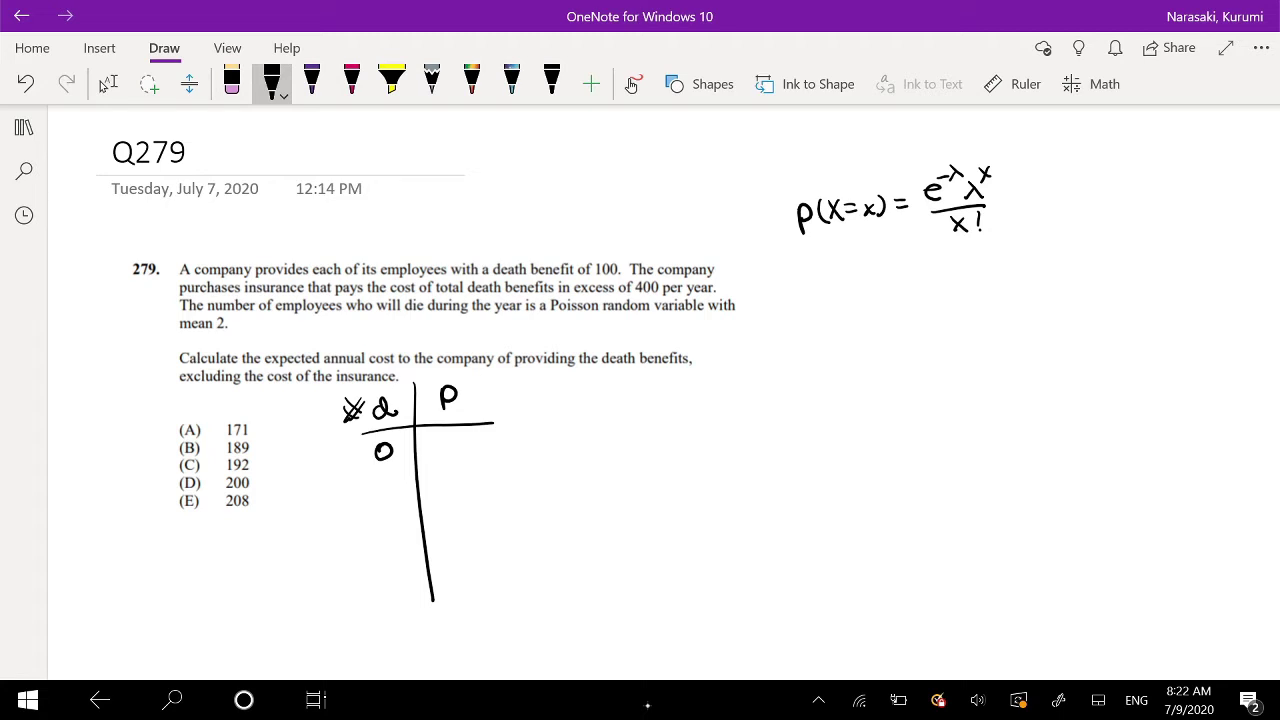
Expand the second heading to P(X=n) and erase the stray d so the first heading reads n
drag(466, 384, 465, 408)
drag(477, 388, 487, 405)
mouse_move(487, 386)
mouse_down()
mouse_move(479, 406)
mouse_move(504, 392)
mouse_up()
drag(493, 399, 543, 407)
mouse_move(376, 404)
mouse_down()
mouse_move(394, 414)
mouse_move(389, 399)
mouse_move(453, 458)
mouse_move(457, 440)
mouse_move(474, 445)
mouse_up()
click(271, 84)
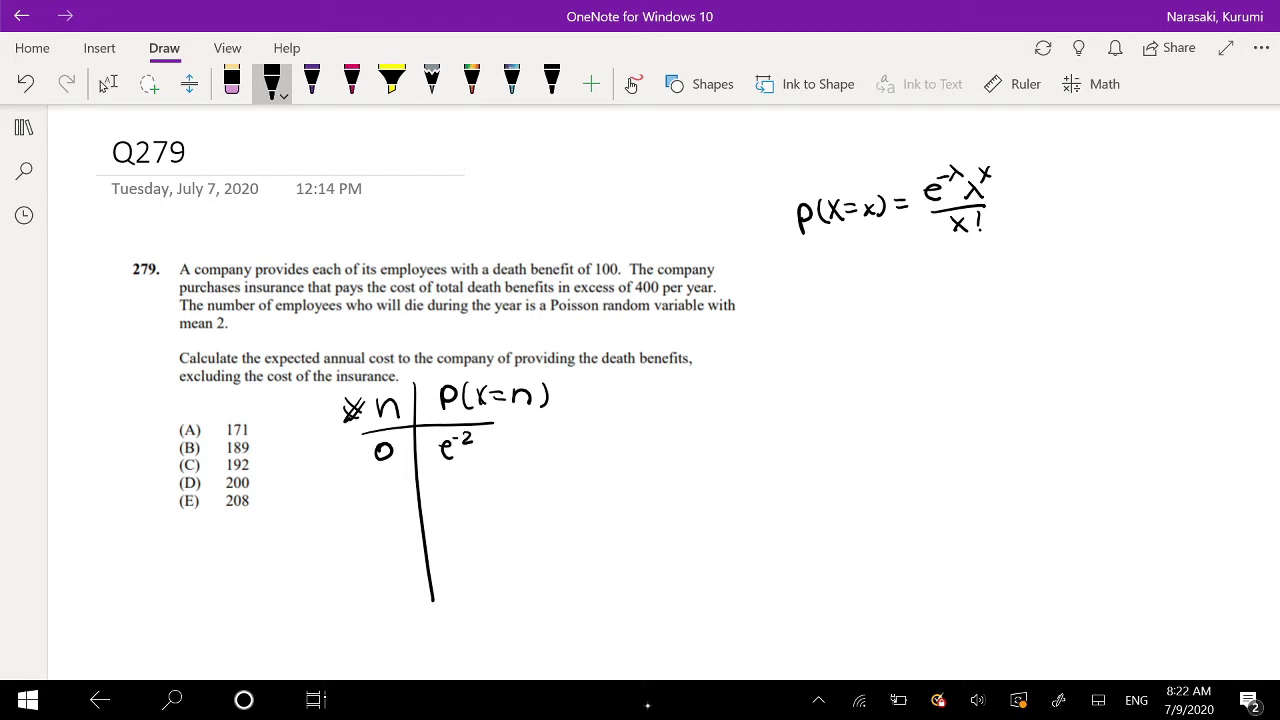
Add a third column headed Pay and extend the header rule across it
drag(565, 372, 567, 595)
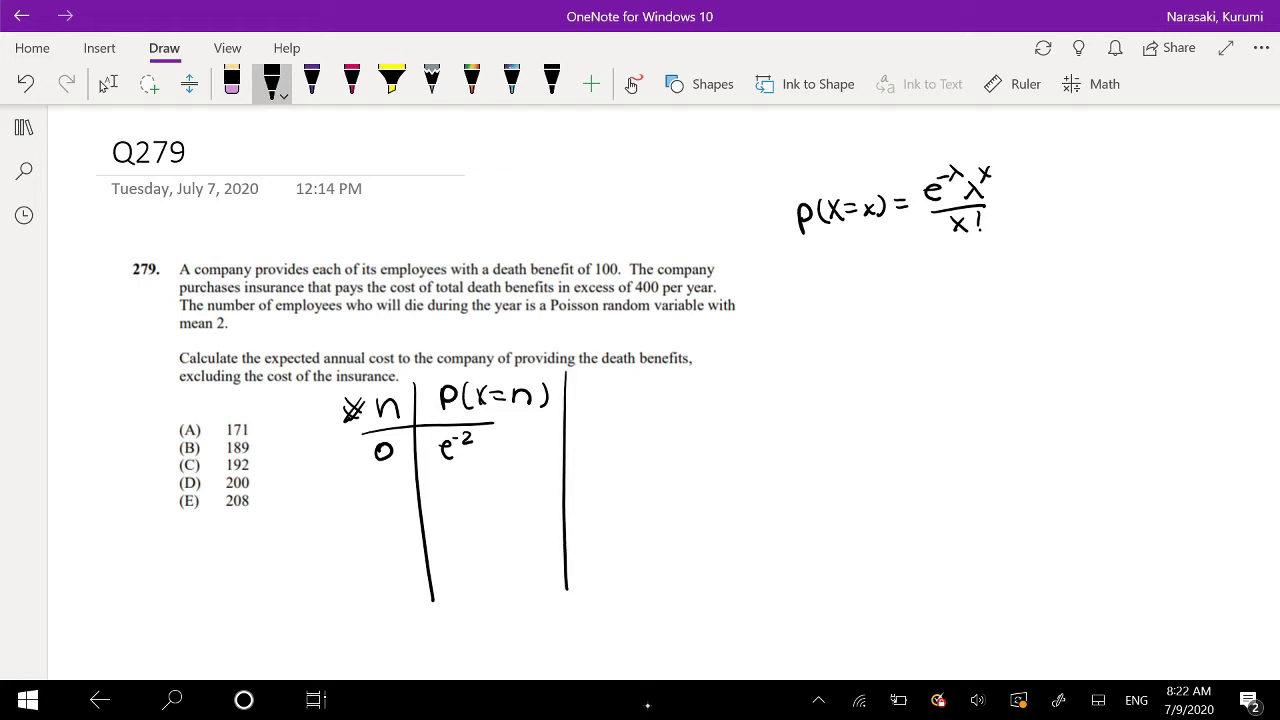
drag(490, 423, 692, 412)
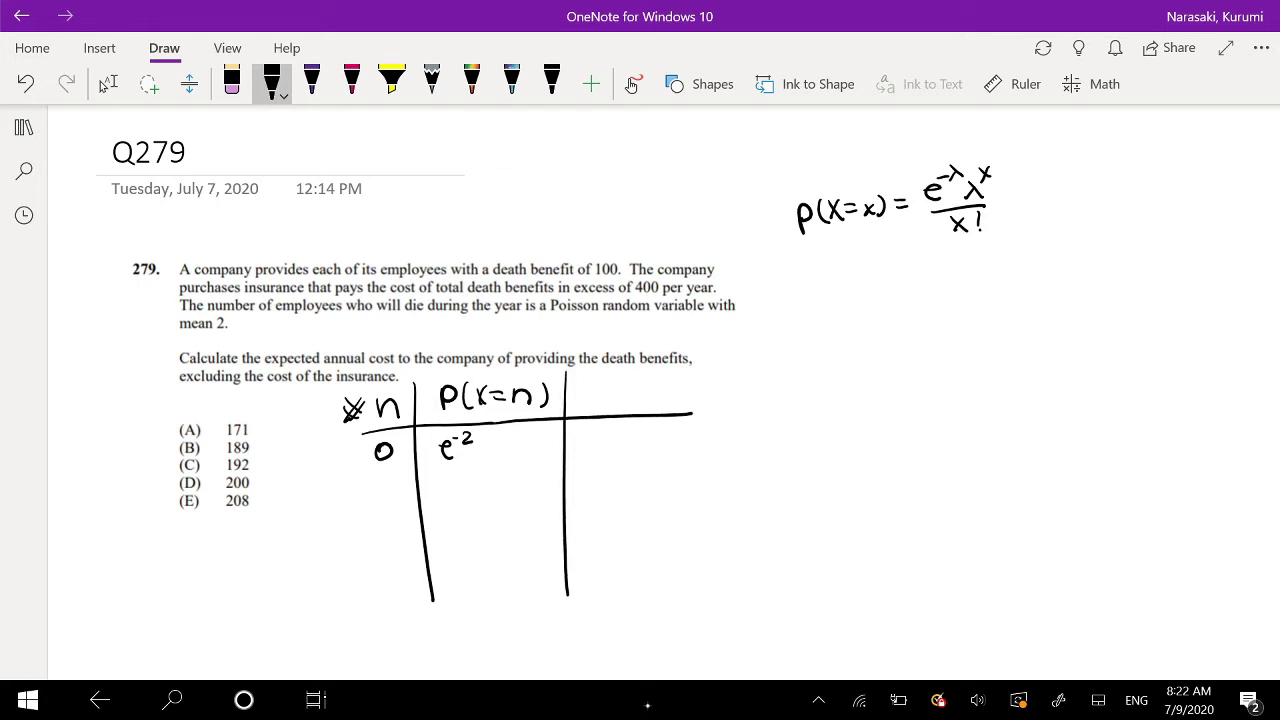
mouse_move(577, 389)
mouse_down()
mouse_move(599, 407)
mouse_move(619, 402)
mouse_move(609, 428)
mouse_up()
Fill rows 1 and 2: e^-2·2 paying 100, and e^-2·4/2 paying 200
drag(389, 484, 391, 507)
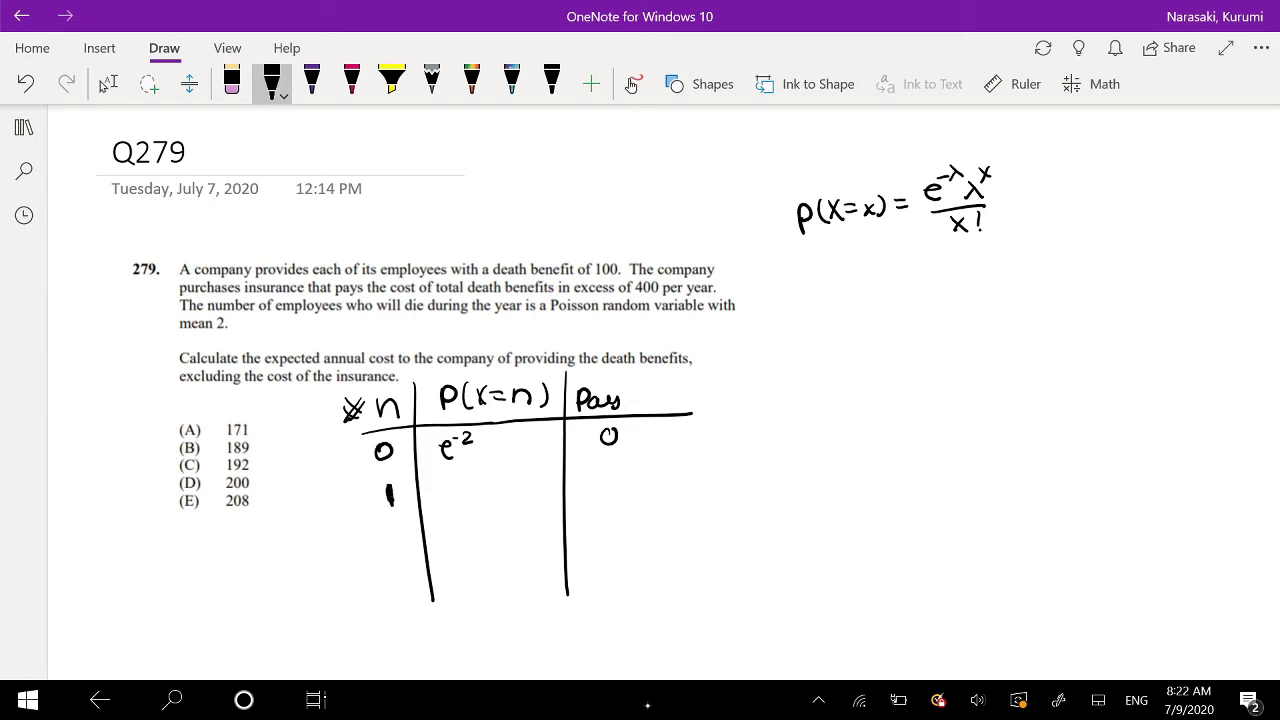
mouse_move(443, 486)
mouse_down()
mouse_move(460, 494)
mouse_move(478, 476)
mouse_move(495, 491)
mouse_up()
mouse_move(597, 472)
mouse_down()
mouse_move(598, 490)
mouse_move(638, 471)
mouse_up()
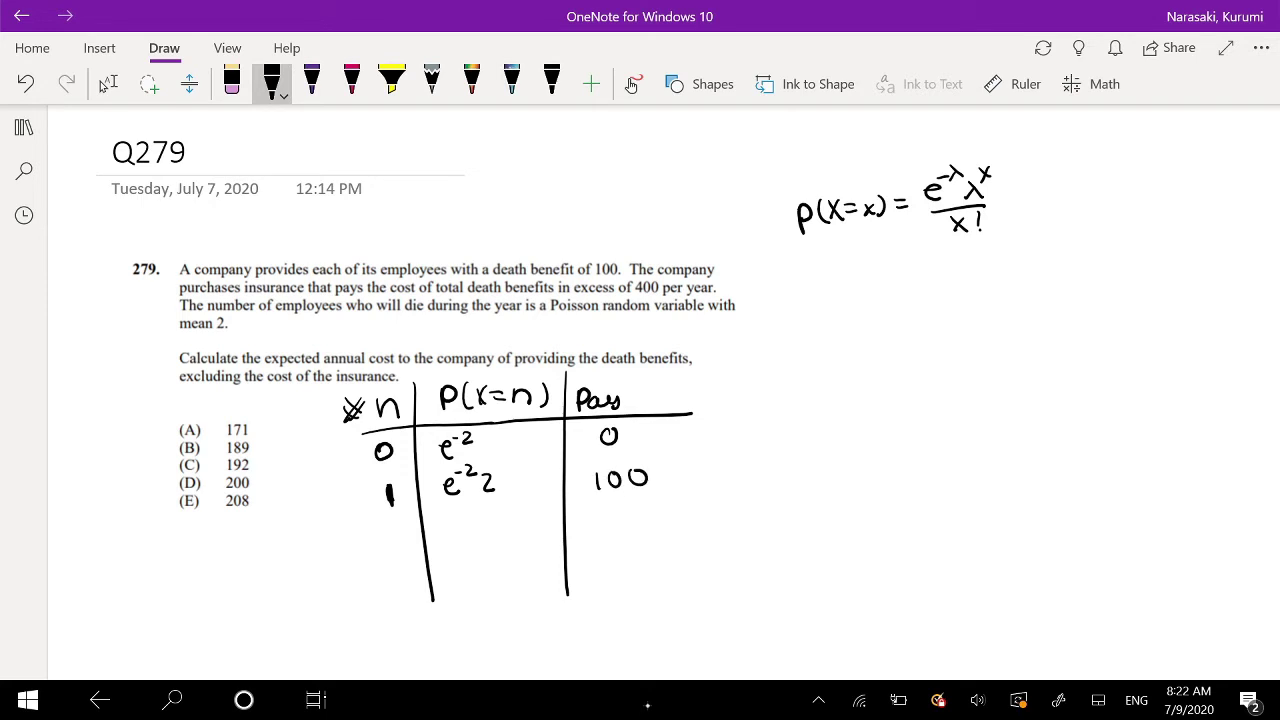
mouse_move(384, 538)
mouse_down()
mouse_move(384, 551)
mouse_move(461, 544)
mouse_move(468, 520)
mouse_up()
drag(470, 515, 479, 527)
drag(486, 512, 500, 533)
drag(489, 539, 498, 550)
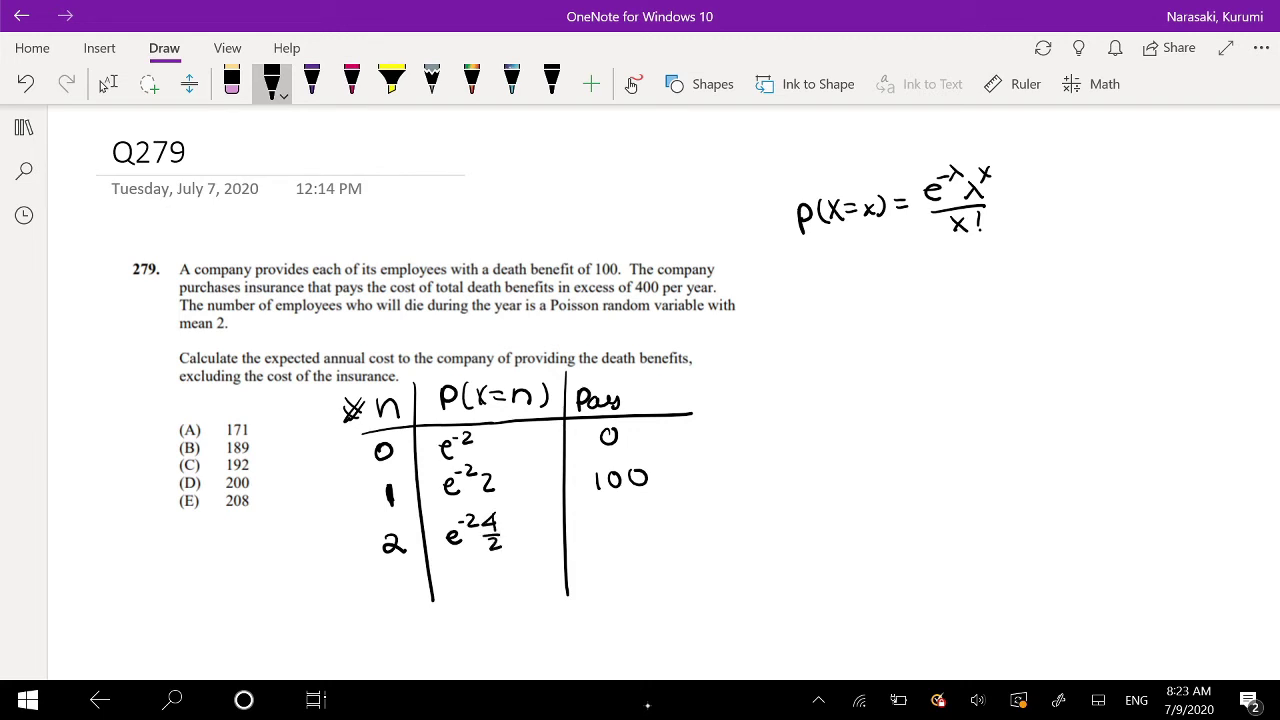
mouse_move(588, 527)
mouse_down()
mouse_move(600, 536)
mouse_move(615, 519)
mouse_up()
mouse_move(636, 515)
mouse_down()
mouse_move(630, 526)
mouse_move(636, 515)
mouse_up()
Add row 3 with probability e^-2·8/6 and payment 300, extending the column divider
scroll(640, 450, down, 1)
scroll(640, 450, down, 2)
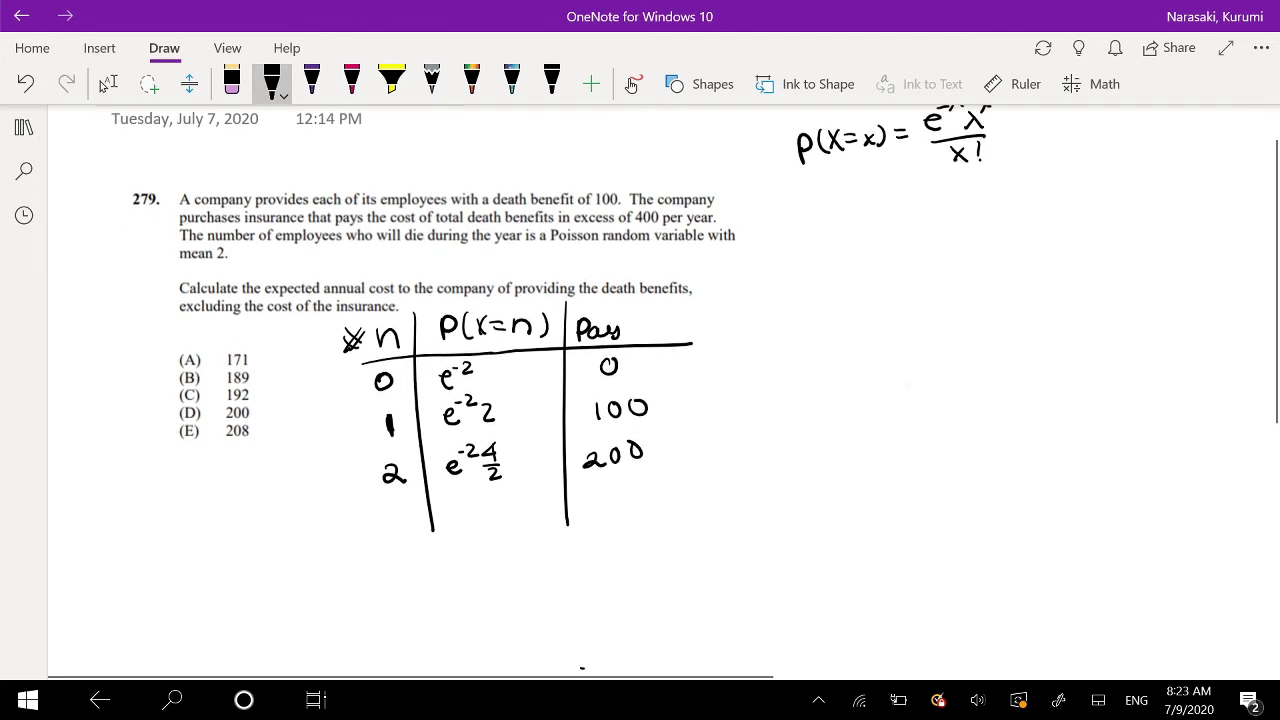
drag(387, 518, 442, 587)
drag(567, 522, 566, 575)
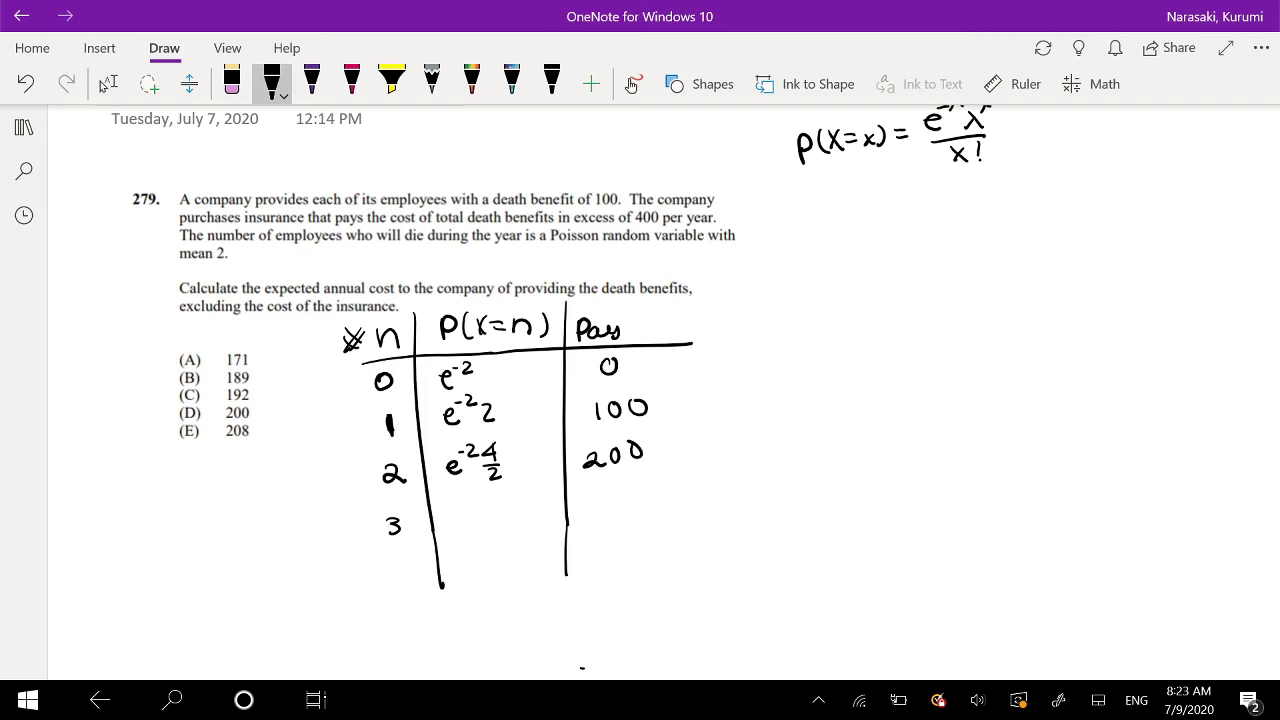
mouse_move(449, 518)
mouse_down()
mouse_move(462, 530)
mouse_move(477, 514)
mouse_up()
mouse_move(497, 496)
mouse_down()
mouse_move(493, 512)
mouse_move(509, 515)
mouse_up()
drag(503, 524, 496, 533)
drag(600, 501, 598, 502)
drag(619, 499, 641, 501)
mouse_move(408, 571)
mouse_down()
mouse_move(395, 584)
mouse_move(414, 583)
mouse_up()
Add rows 4 and 5 paying 400 each, lengthen the column lines, and begin row 6
mouse_move(411, 568)
mouse_down()
mouse_move(410, 594)
mouse_move(447, 622)
mouse_up()
drag(566, 570, 569, 606)
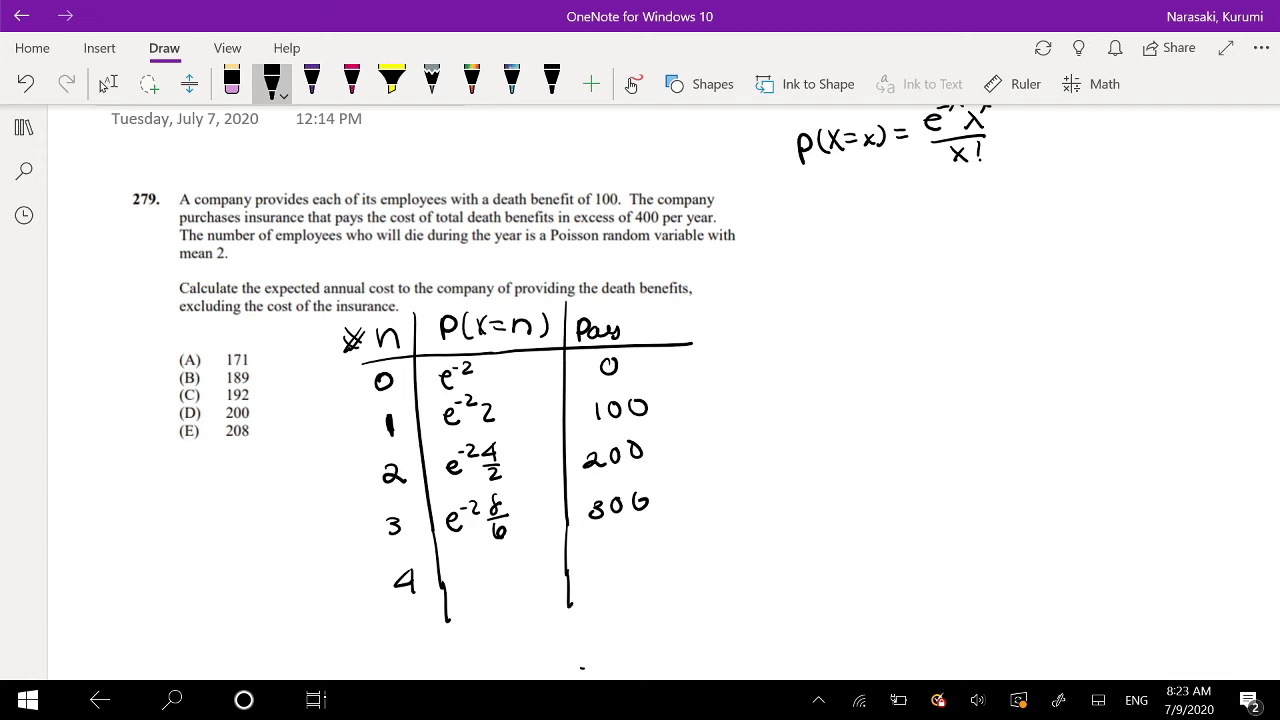
drag(600, 556, 606, 578)
mouse_move(626, 556)
mouse_down()
mouse_move(619, 570)
mouse_move(632, 557)
mouse_up()
mouse_move(650, 552)
mouse_down()
mouse_move(642, 568)
mouse_move(652, 551)
mouse_up()
scroll(663, 391, down, 1)
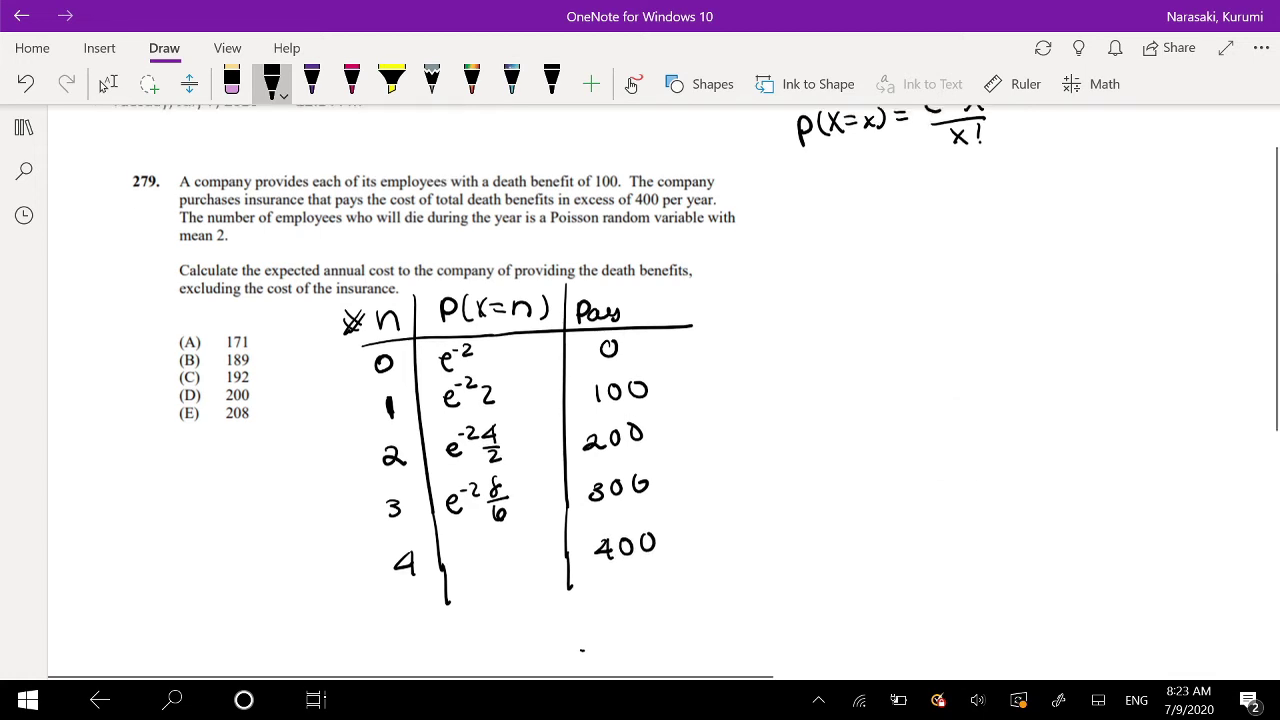
drag(401, 598, 400, 619)
drag(403, 598, 453, 622)
drag(607, 566, 613, 588)
mouse_move(636, 568)
mouse_down()
mouse_move(630, 584)
mouse_move(637, 568)
mouse_up()
drag(660, 564, 659, 566)
drag(429, 633, 417, 645)
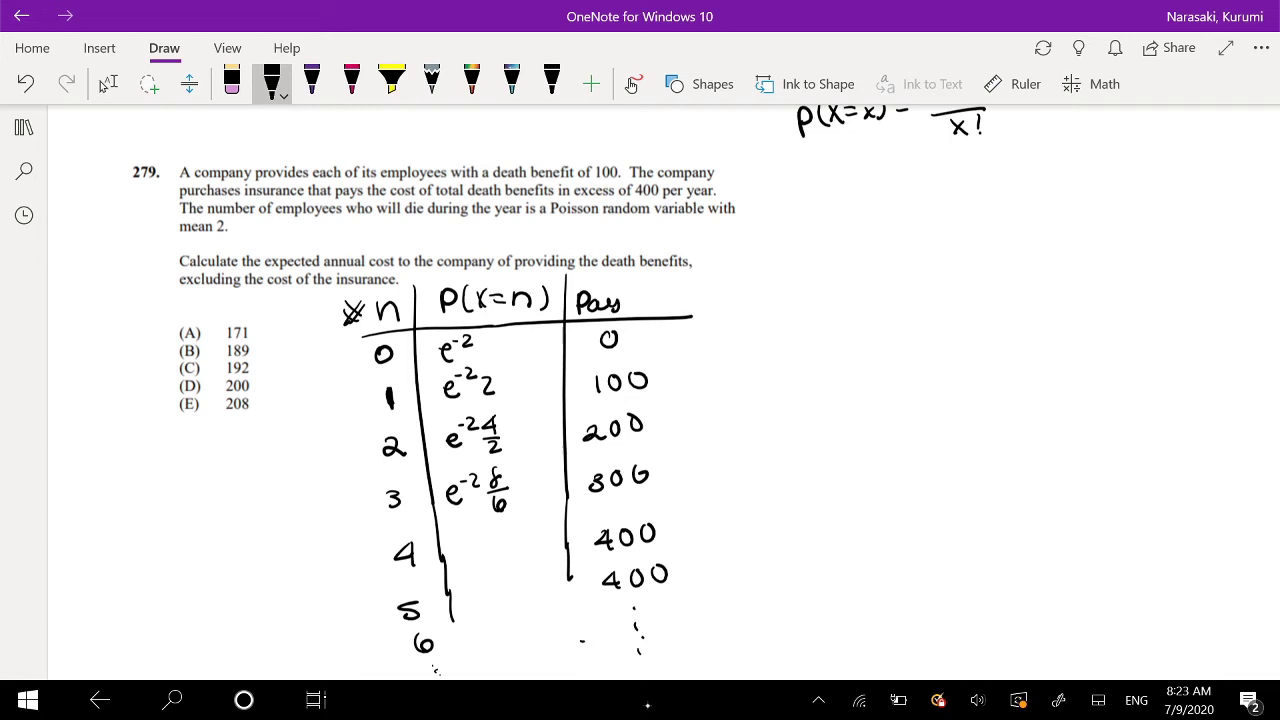
scroll(560, 400, down, 1)
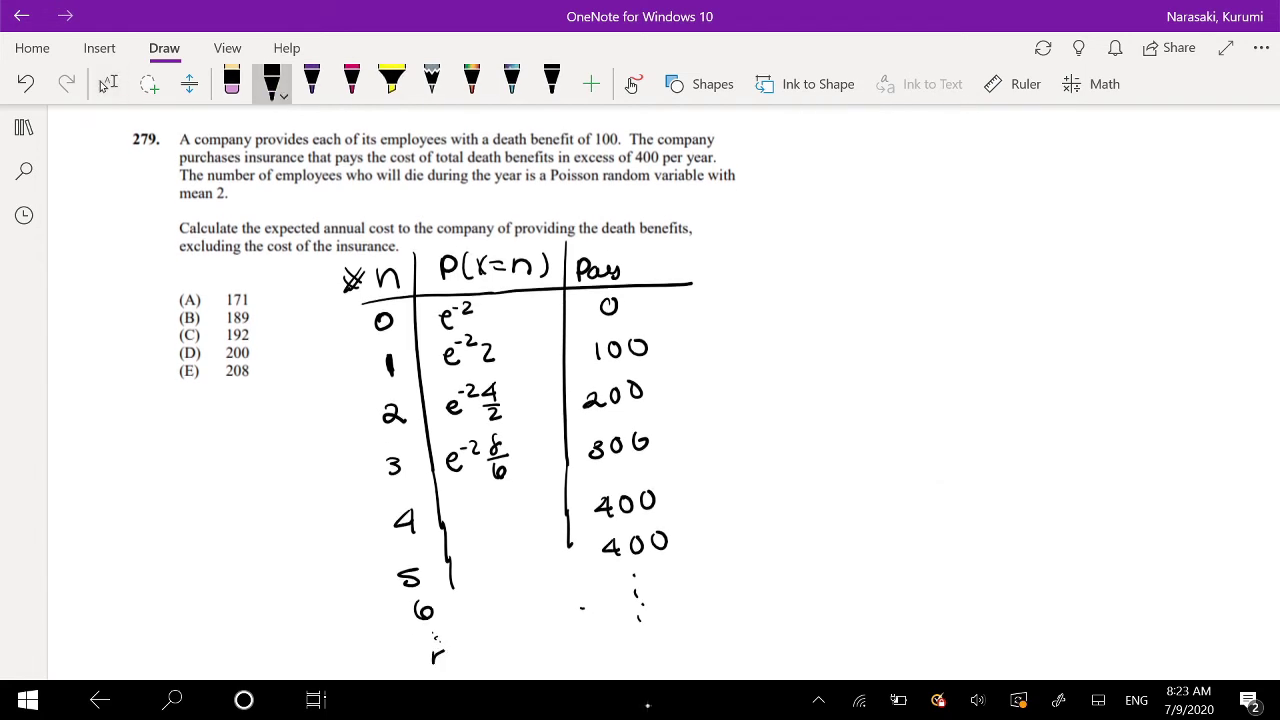
Relabel the last row n with payment 400 and box the probabilities for four or more deaths
drag(441, 649, 451, 663)
mouse_move(622, 634)
mouse_down()
mouse_move(634, 650)
mouse_move(660, 639)
mouse_up()
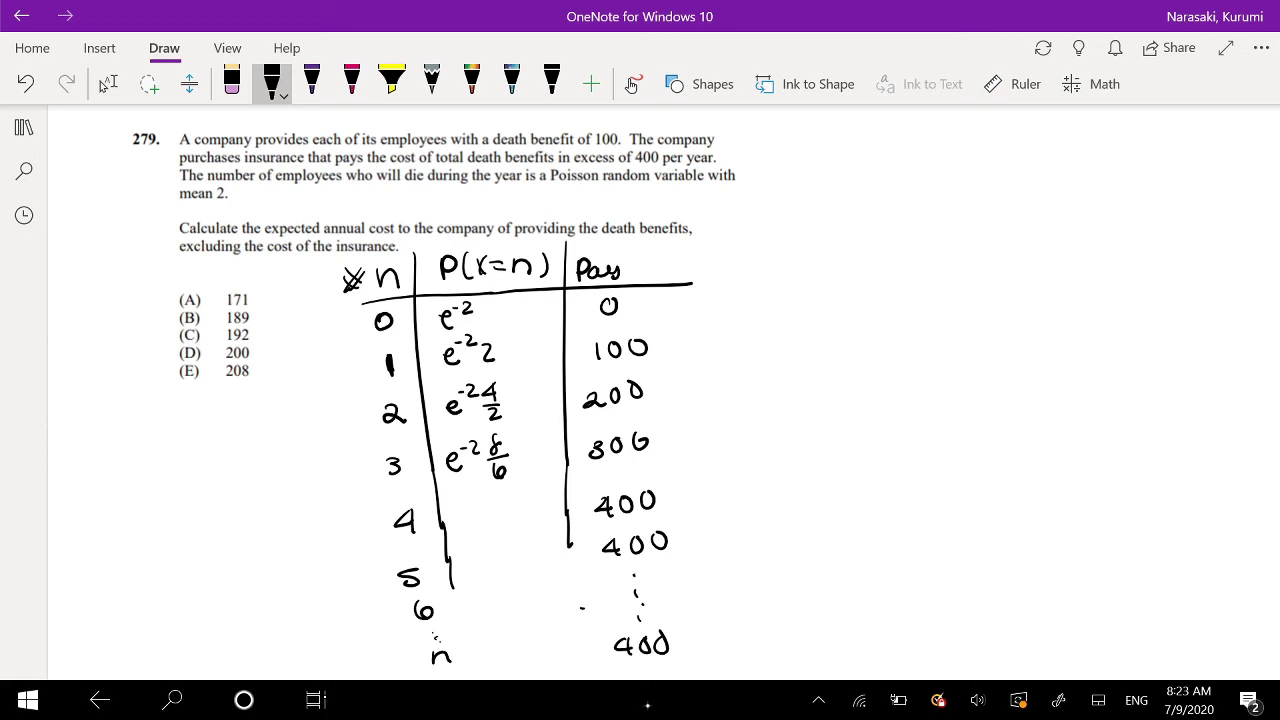
mouse_move(453, 493)
mouse_down()
mouse_move(562, 486)
mouse_move(462, 612)
mouse_move(468, 666)
mouse_up()
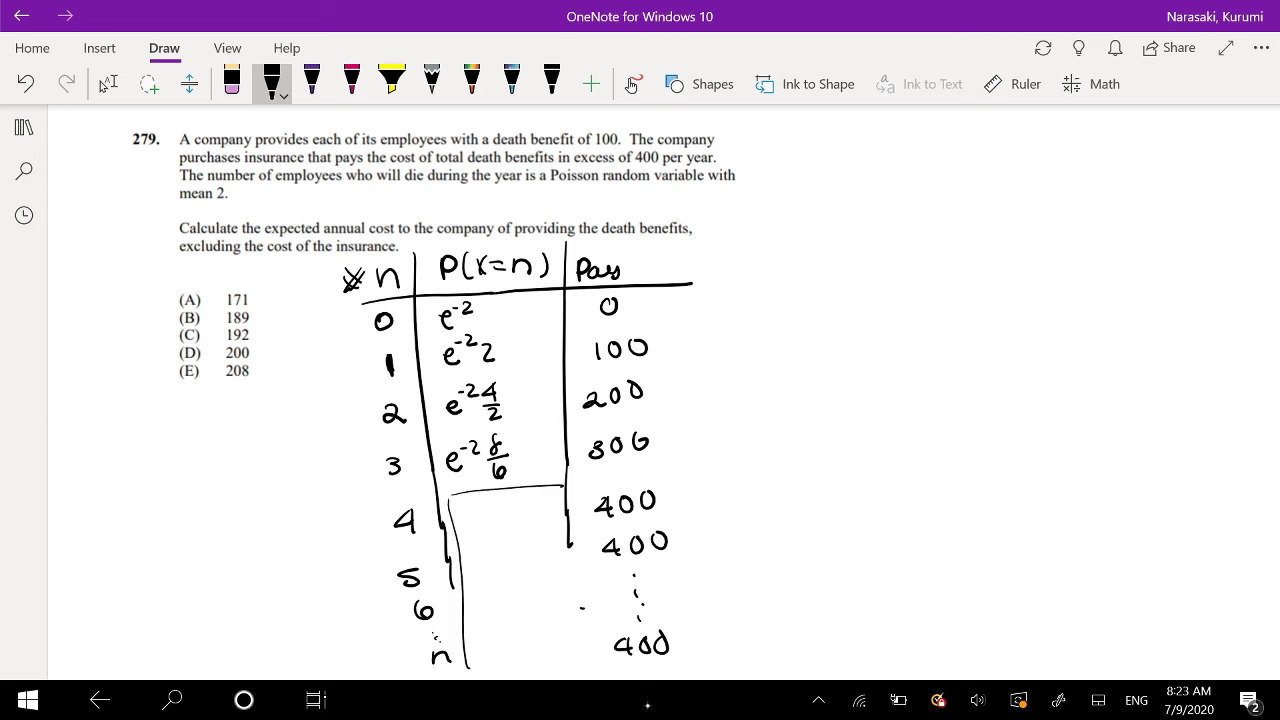
drag(551, 492, 547, 657)
Bracket the row 0–3 probabilities and write the tail probability .14287 inside the box
mouse_move(514, 307)
mouse_down()
mouse_move(533, 384)
mouse_move(520, 460)
mouse_up()
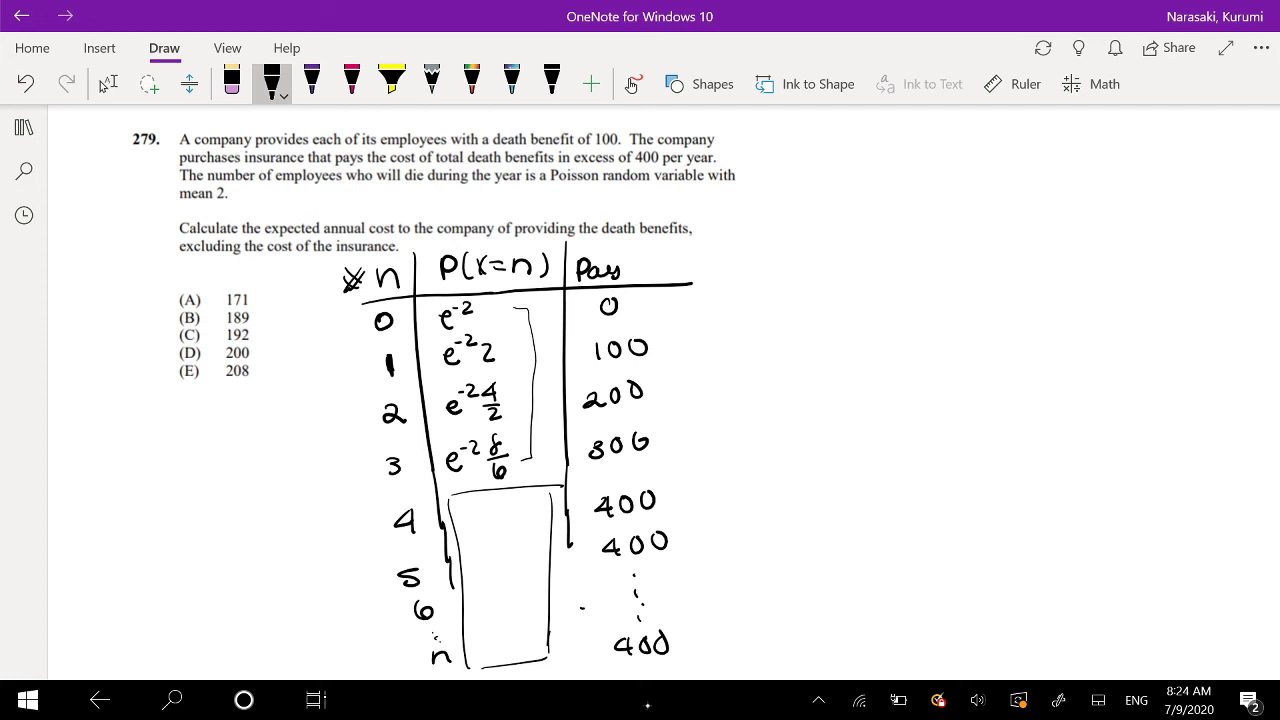
mouse_move(491, 523)
mouse_down()
mouse_move(490, 541)
mouse_move(530, 538)
mouse_up()
drag(534, 518, 539, 541)
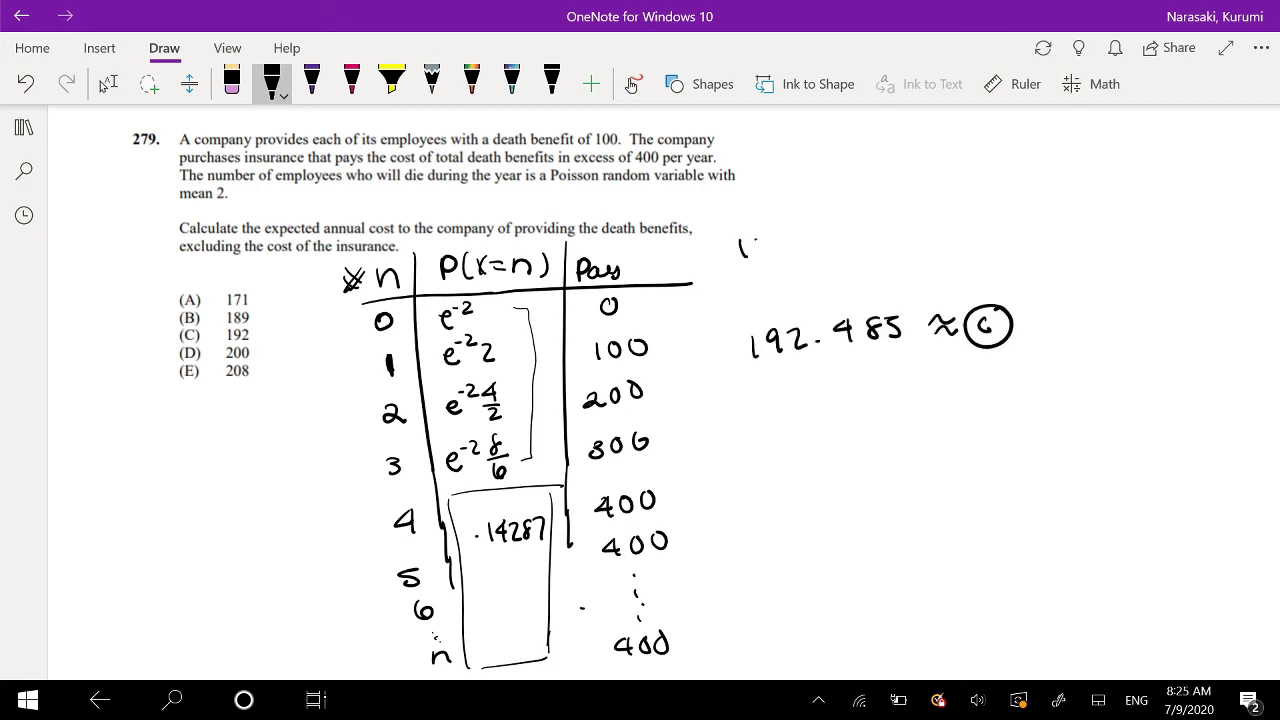
Start the expected cost sum with the 100(e^-2·2) and 200(e^-2·2) terms
mouse_move(766, 238)
mouse_down()
mouse_move(789, 235)
mouse_move(807, 254)
mouse_move(835, 247)
mouse_move(847, 225)
mouse_up()
mouse_move(849, 212)
mouse_down()
mouse_move(864, 240)
mouse_move(891, 229)
mouse_move(883, 242)
mouse_move(919, 234)
mouse_up()
mouse_move(912, 225)
mouse_down()
mouse_move(968, 232)
mouse_move(973, 215)
mouse_up()
mouse_move(993, 210)
mouse_down()
mouse_move(1029, 228)
mouse_move(1024, 210)
mouse_move(1052, 205)
mouse_move(1058, 222)
mouse_move(1088, 225)
mouse_up()
mouse_move(1095, 201)
mouse_down()
mouse_move(1096, 228)
mouse_move(1134, 220)
mouse_up()
drag(1122, 210, 1142, 208)
Continue the sum on the next line with 300(e^-2·8/6) plus 400 times the .14287 tail probability
mouse_move(754, 281)
mouse_down()
mouse_move(758, 300)
mouse_move(809, 278)
mouse_move(844, 288)
mouse_up()
drag(840, 264, 900, 270)
mouse_move(898, 278)
mouse_down()
mouse_move(888, 288)
mouse_move(970, 268)
mouse_up()
mouse_move(964, 260)
mouse_down()
mouse_move(964, 276)
mouse_move(985, 259)
mouse_up()
drag(998, 256, 1008, 270)
drag(1036, 252, 1030, 278)
drag(832, 268, 824, 298)
drag(904, 258, 906, 288)
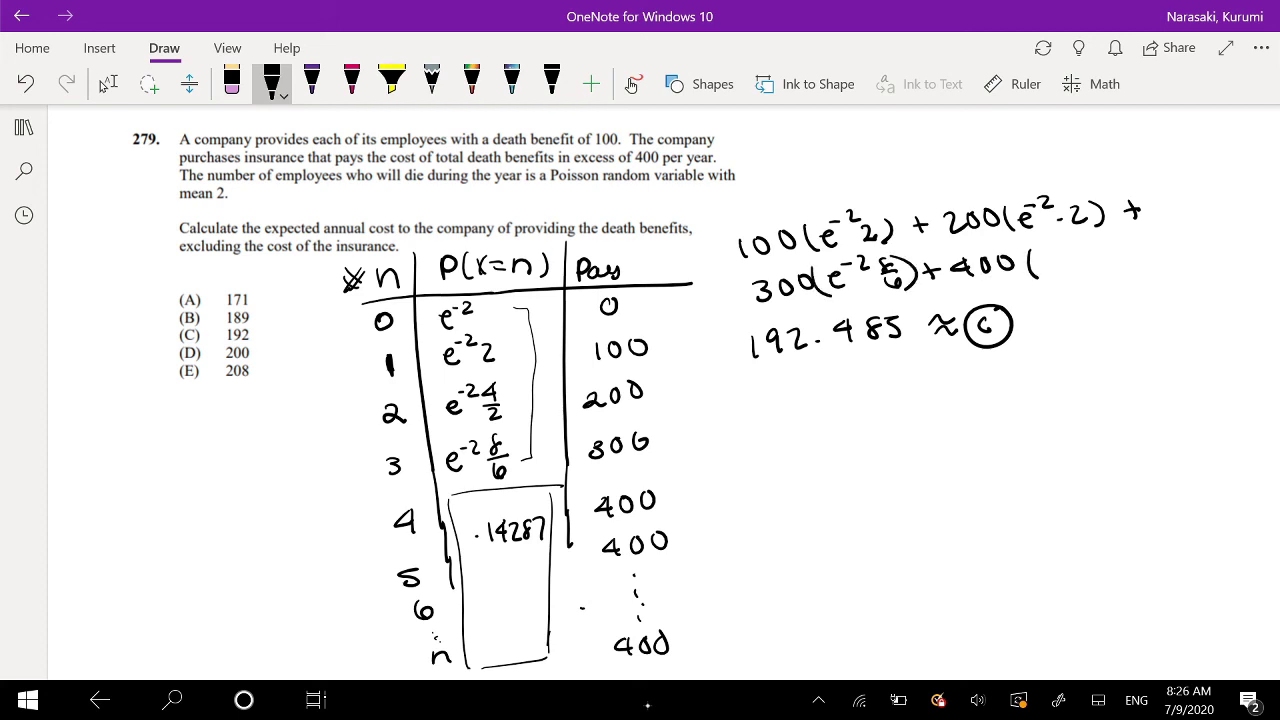
mouse_move(1058, 254)
mouse_down()
mouse_move(1056, 274)
mouse_move(1080, 264)
mouse_up()
mouse_move(1078, 254)
mouse_down()
mouse_move(1078, 270)
mouse_move(1094, 266)
mouse_up()
mouse_move(1104, 244)
mouse_down()
mouse_move(1122, 246)
mouse_move(1116, 264)
mouse_up()
drag(1136, 242, 1140, 274)
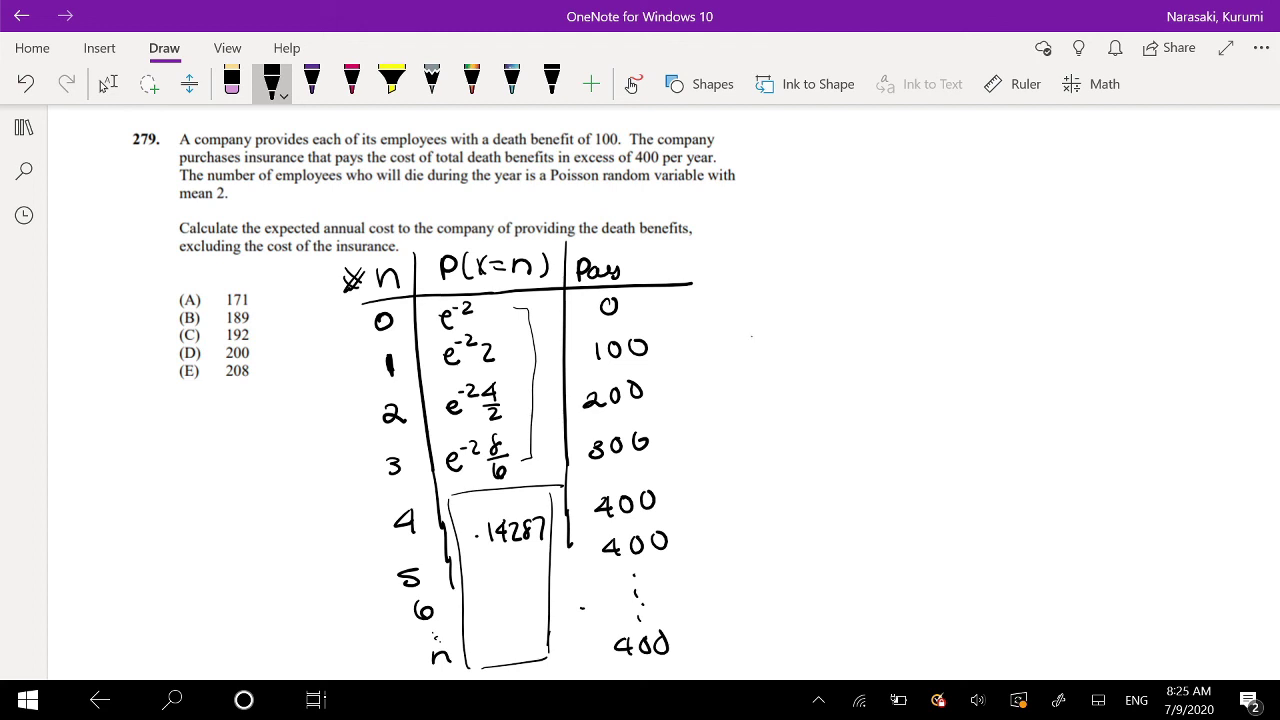
Write the result 192.485 followed by an approximately-equal sign
drag(752, 334, 757, 358)
mouse_move(778, 330)
mouse_down()
mouse_move(768, 340)
mouse_move(780, 354)
mouse_up()
mouse_move(794, 330)
mouse_down()
mouse_move(812, 348)
mouse_move(880, 324)
mouse_up()
click(818, 343)
mouse_move(890, 316)
mouse_down()
mouse_move(886, 338)
mouse_move(956, 322)
mouse_up()
mouse_move(936, 334)
mouse_down()
mouse_move(990, 331)
mouse_move(1000, 348)
mouse_move(990, 304)
mouse_up()
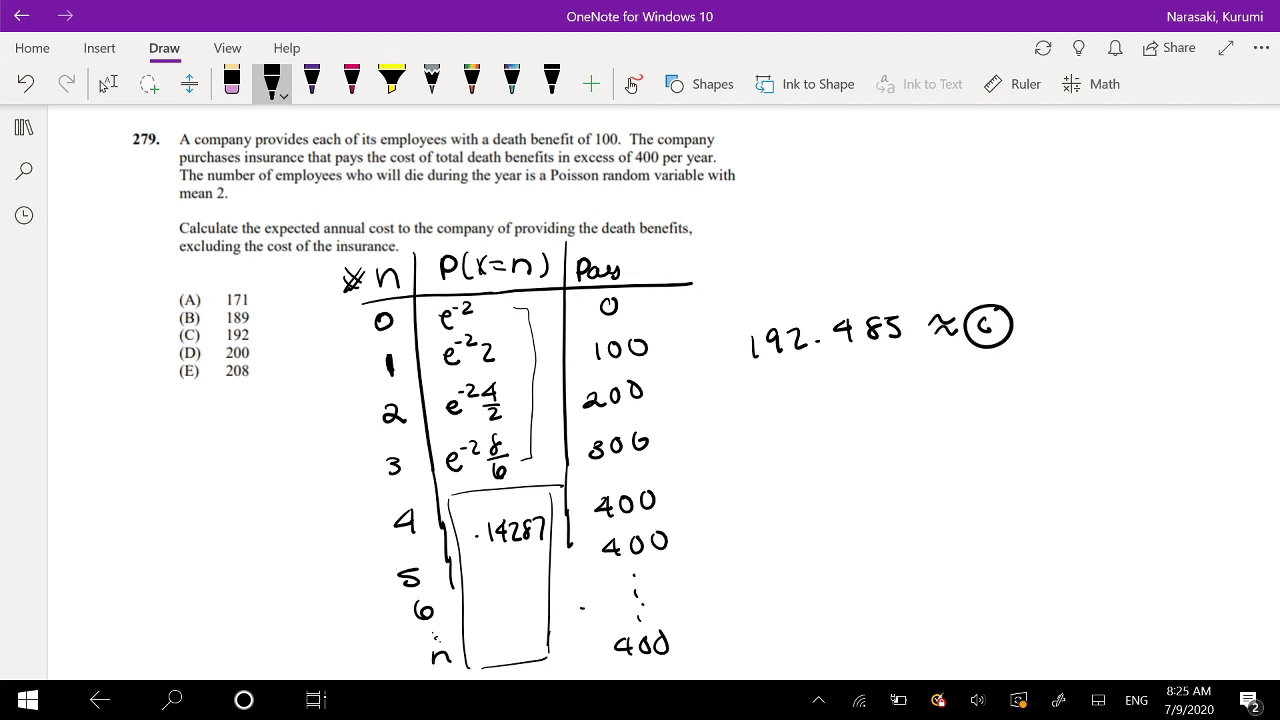